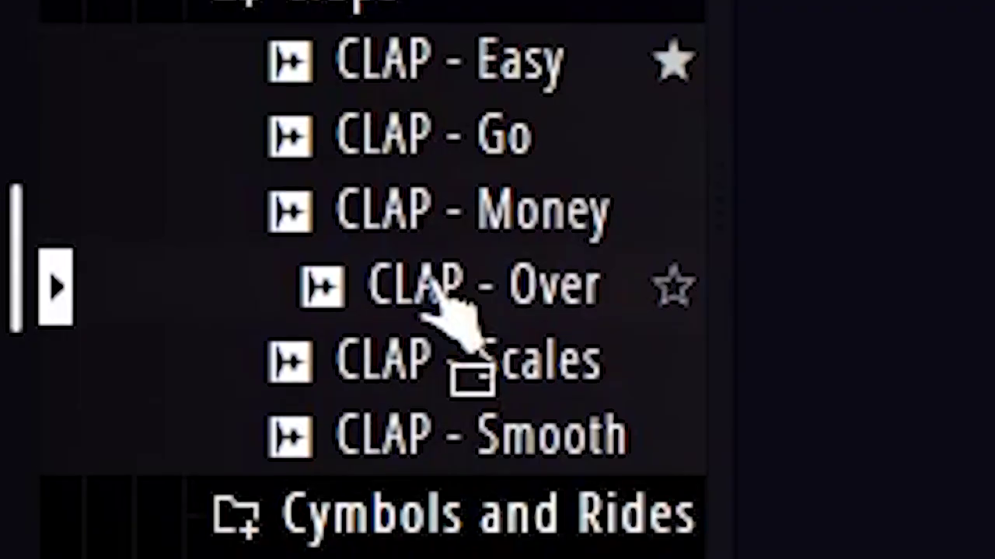
Step: Preview the CLAP - Over sample and lay out the Snare - Bonkers hits on C5 across the eight bars
left_click_drag(455, 310, 492, 280)
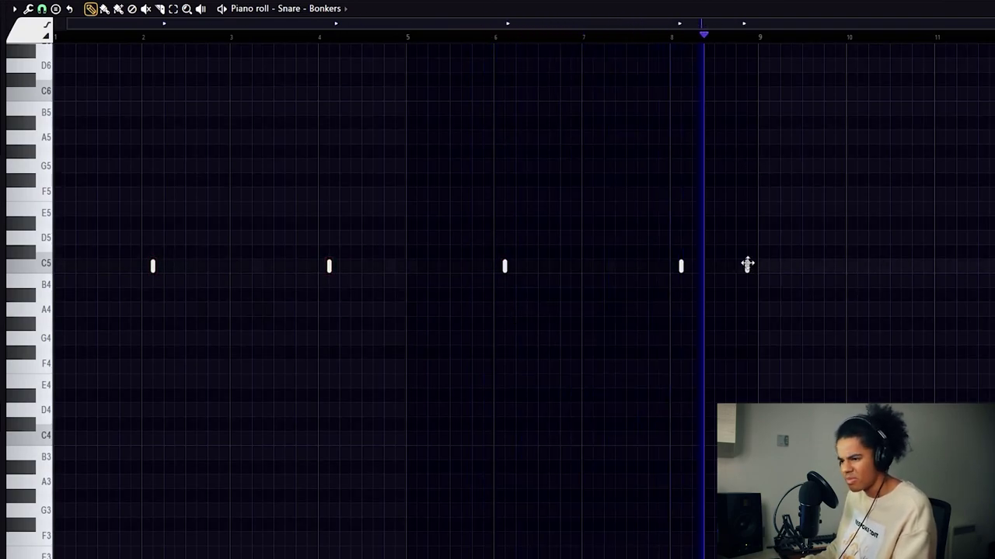
left_click_drag(300, 191, 499, 276)
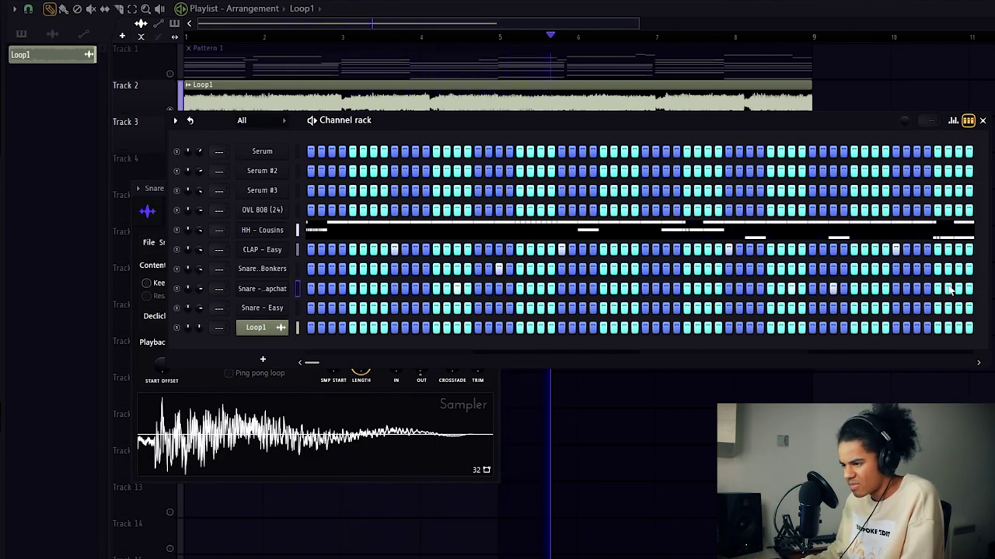
Step: Copy the three Snare - Snapchat hits from bars 1–4 into bars 5–8 and open the channel's sampler settings
right_click(280, 281)
left_click(311, 289)
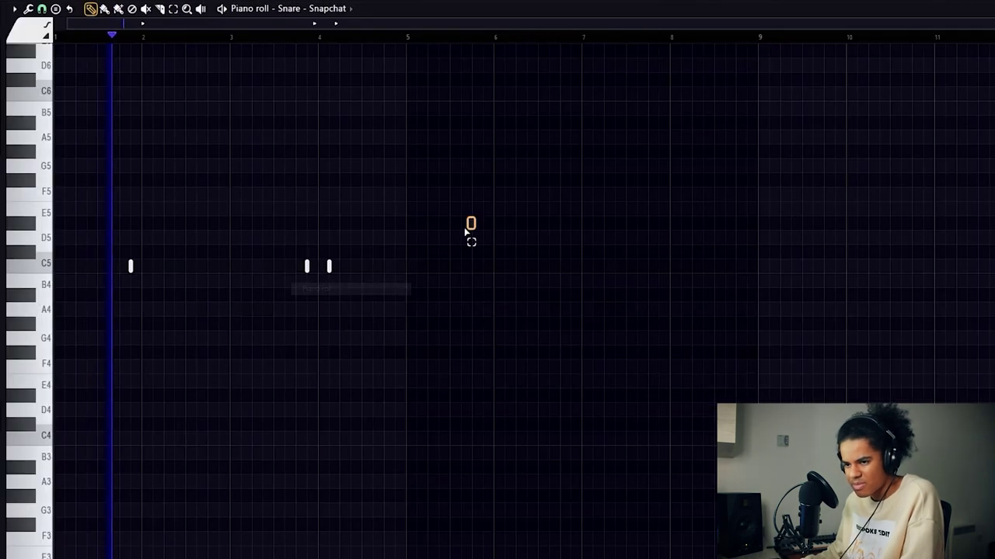
left_click_drag(396, 264, 537, 265)
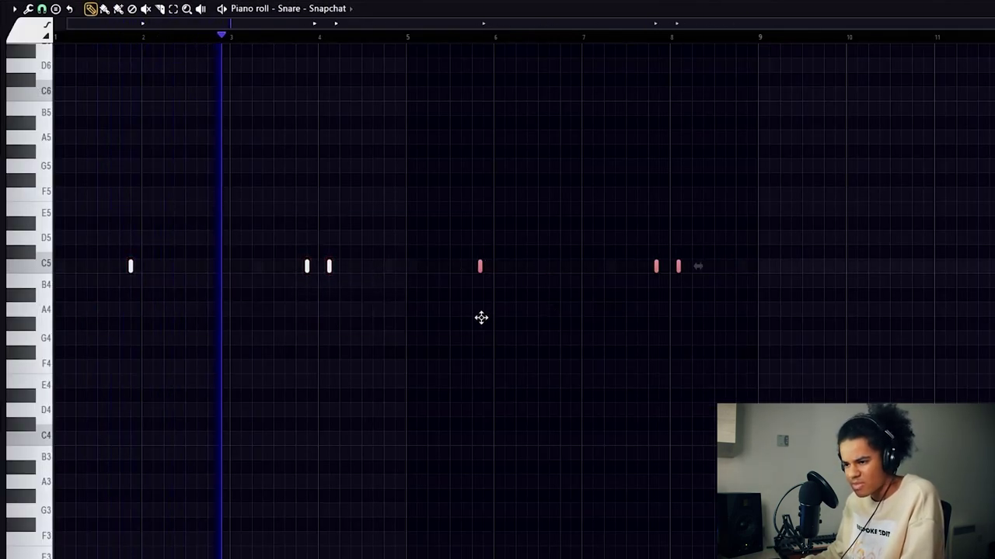
key("F6")
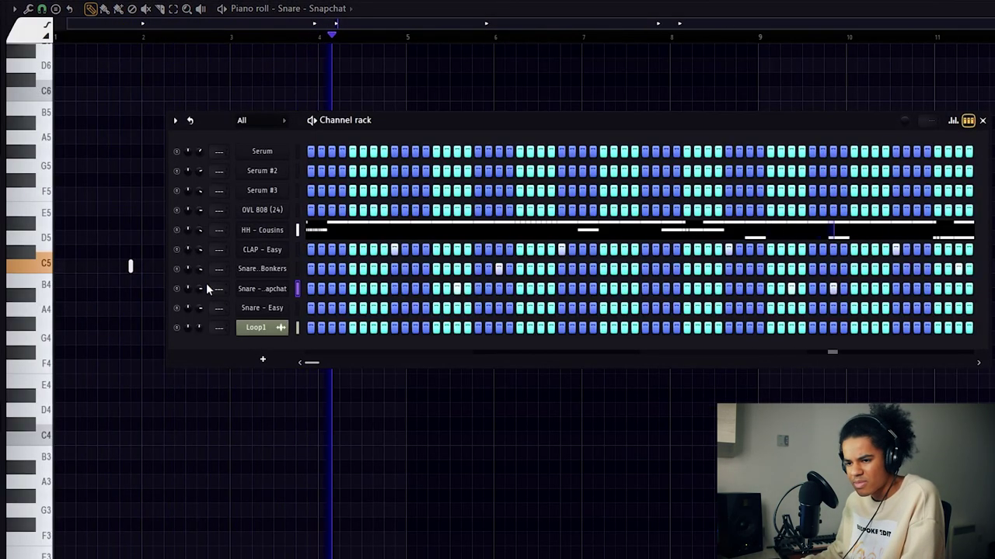
left_click(271, 289)
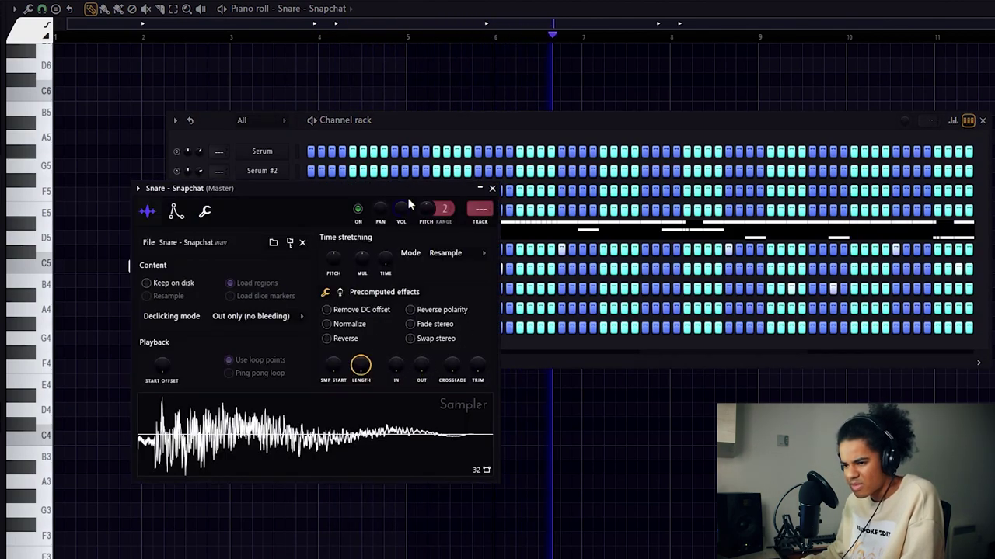
key("F6")
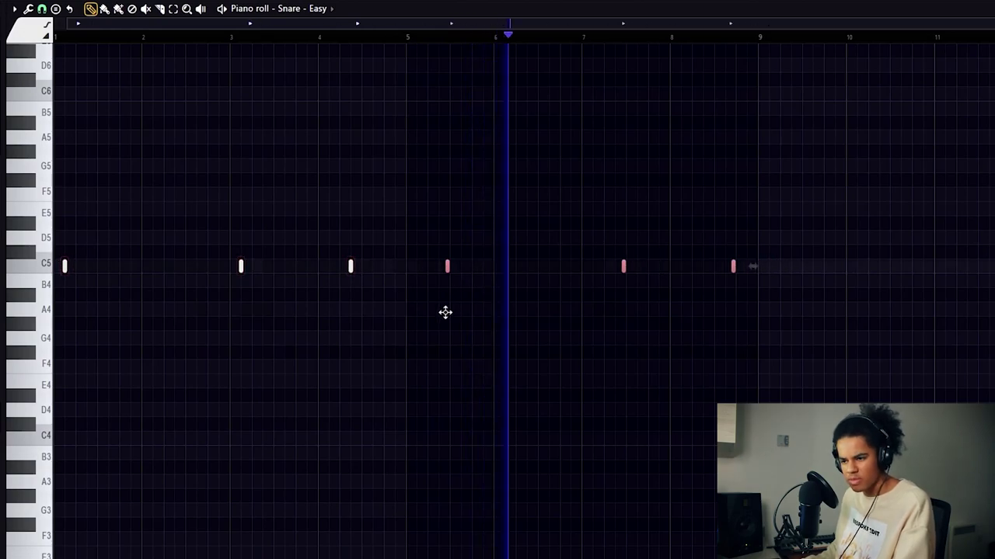
Step: Repeat the three Snare - Easy hits from bar 5 onward and place the last one near the end of bar 8
left_click_drag(445, 312, 415, 308)
key("ctrl+d")
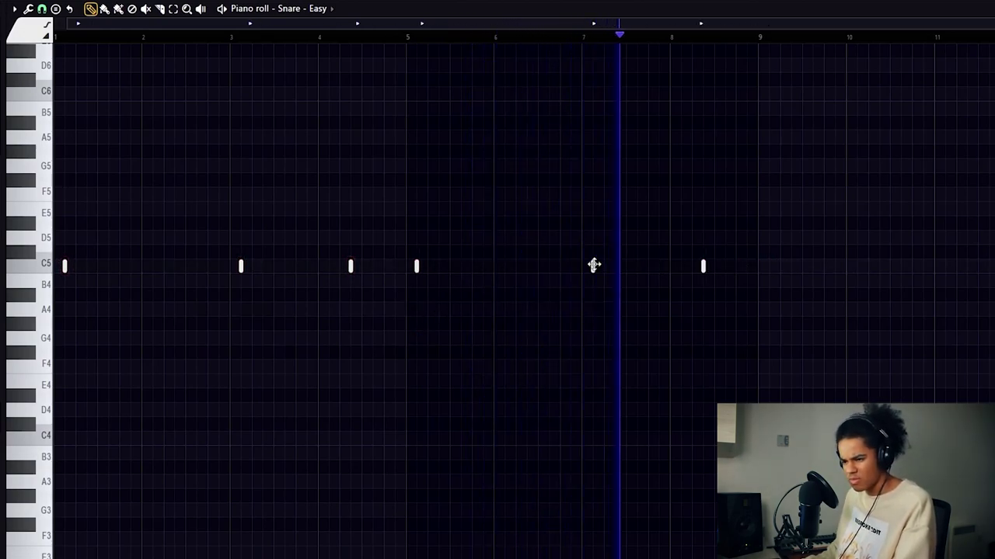
left_click(746, 267)
Step: Remove the final Snare - Snapchat hit in bar 8 and return to the Snare - Easy hits
left_click(341, 13)
left_click(341, 144)
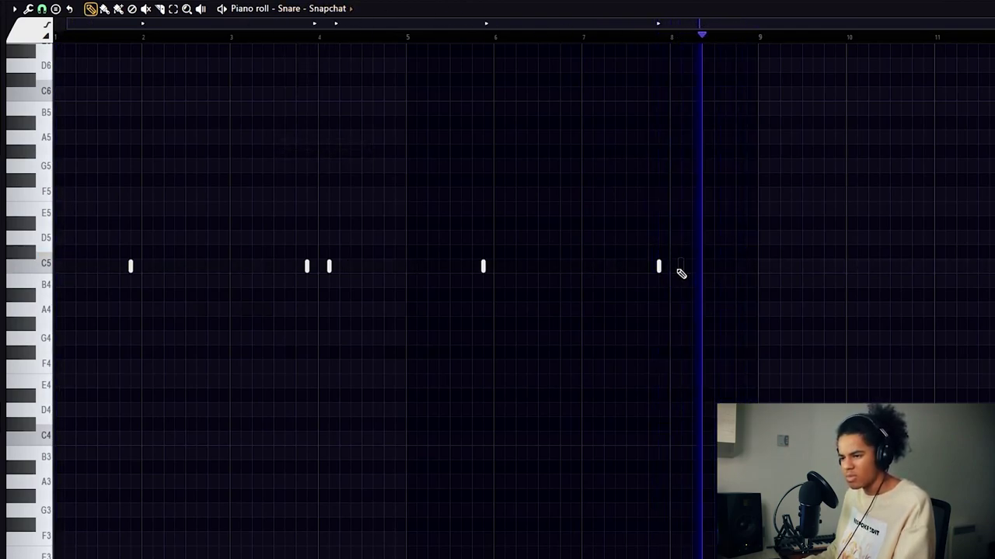
left_click(340, 10)
left_click(602, 117)
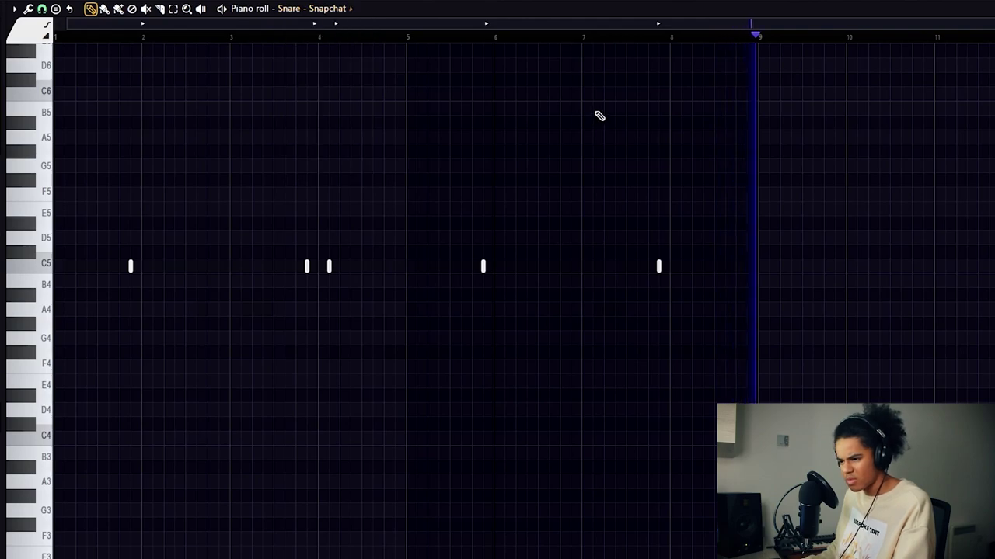
left_click(350, 8)
left_click(338, 155)
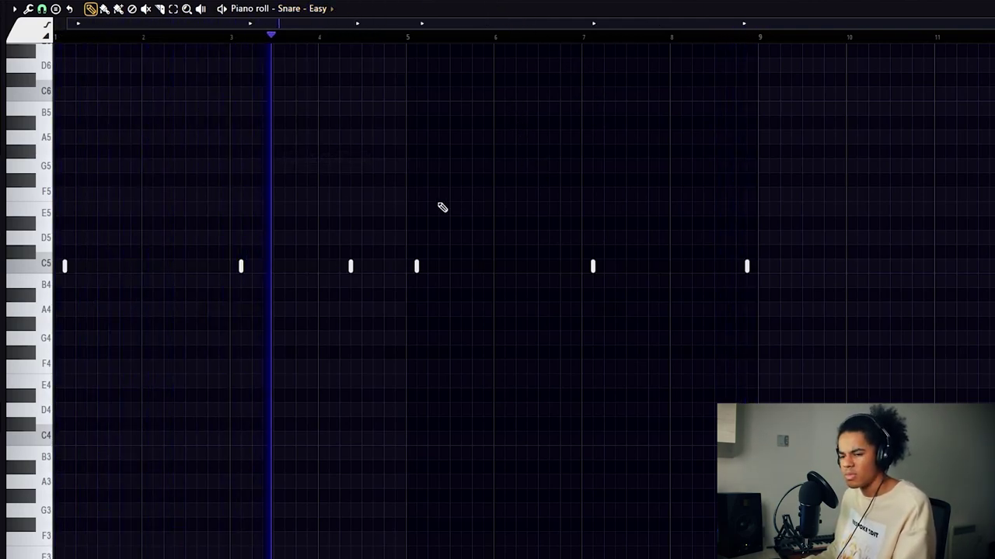
Step: Return to the playlist and open the piano roll of the OVL 808 (24) channel
key("F5")
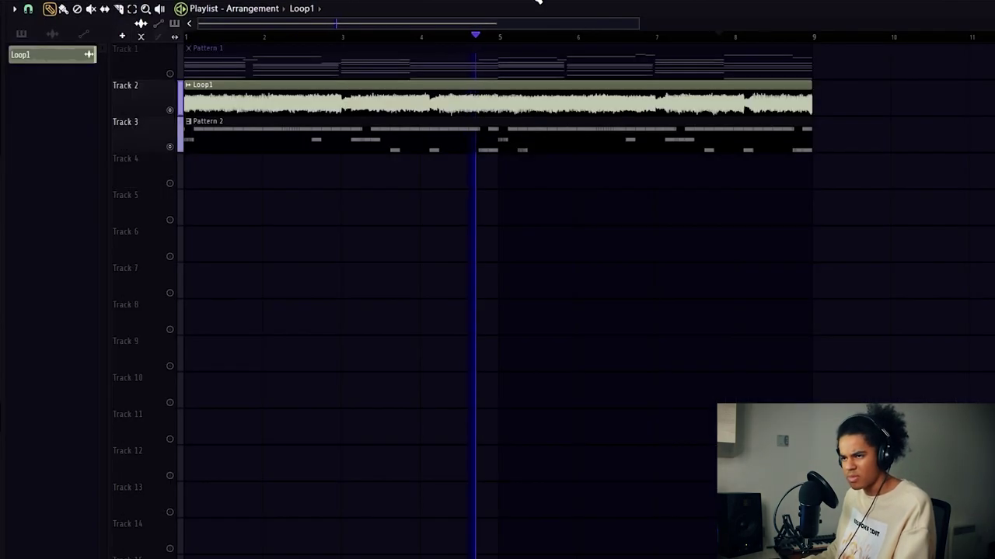
key("F6")
left_click(299, 210)
left_click(261, 213)
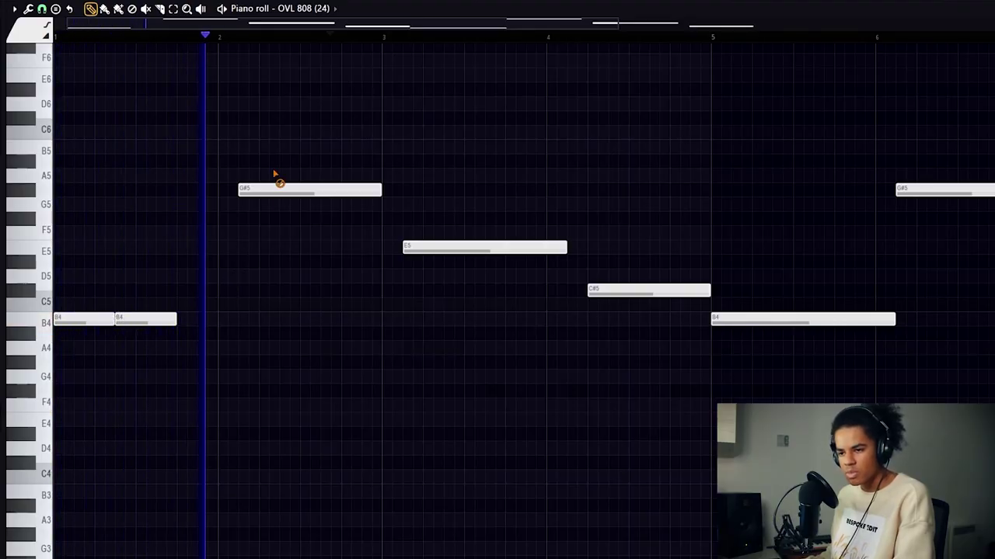
Step: Replace the long G#5 note in bar 2 with two short ones and start a shortened E5 note at bar 3
right_click(268, 189)
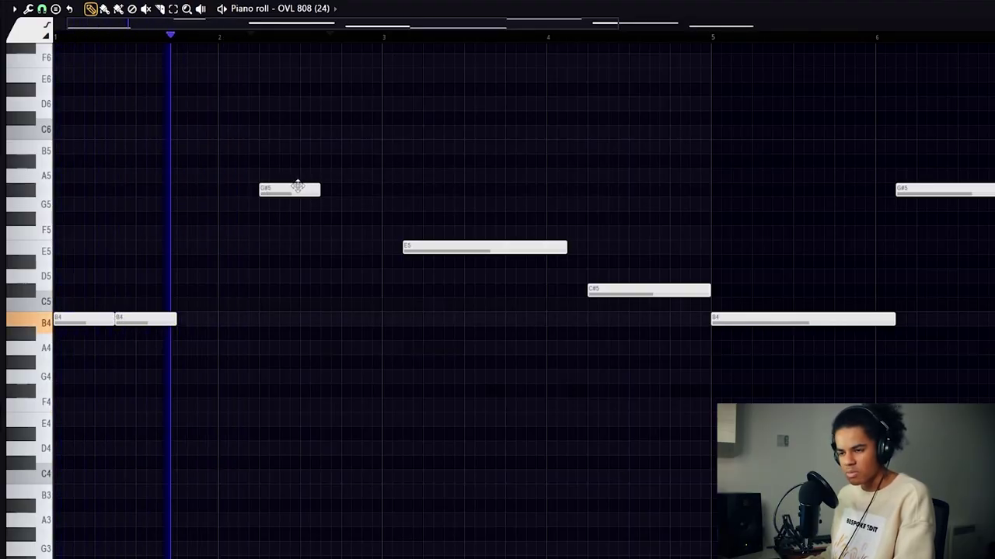
left_click(338, 190)
key("space")
right_click(410, 246)
left_click_drag(406, 246, 386, 247)
key("space")
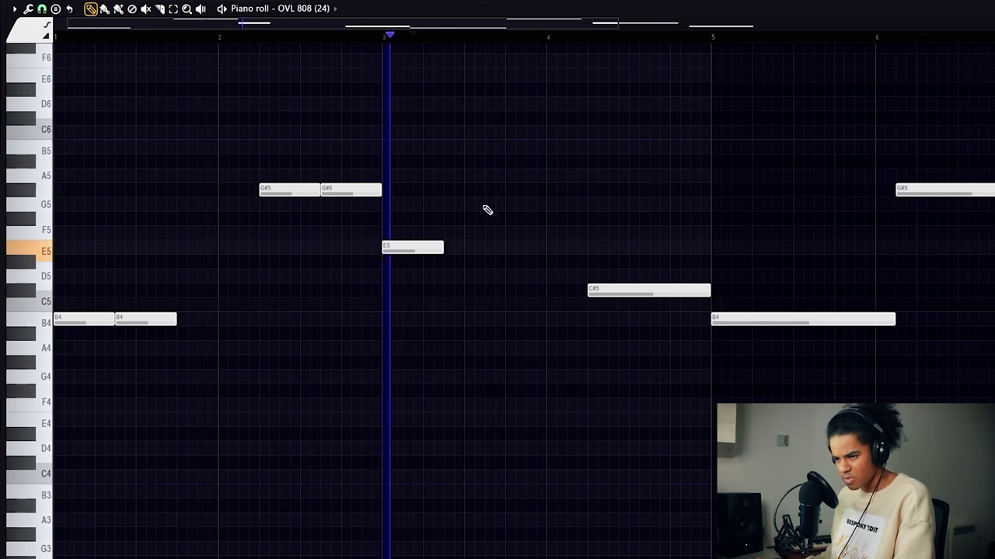
Step: Replace the long C#5 note in bar 4 with two short C#5 notes, the second ending at bar 5
right_click(591, 290)
left_click(589, 291)
left_click(653, 291)
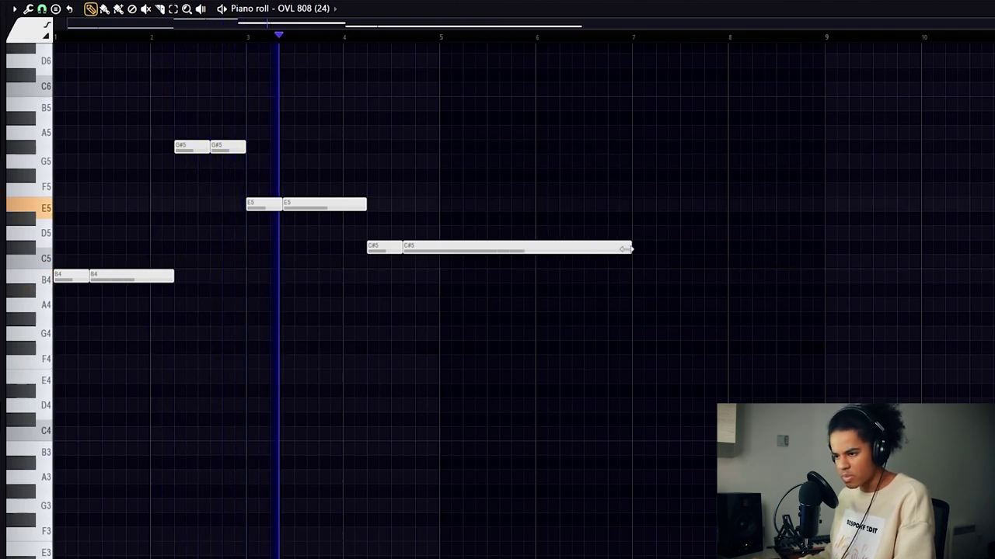
left_click_drag(630, 248, 440, 281)
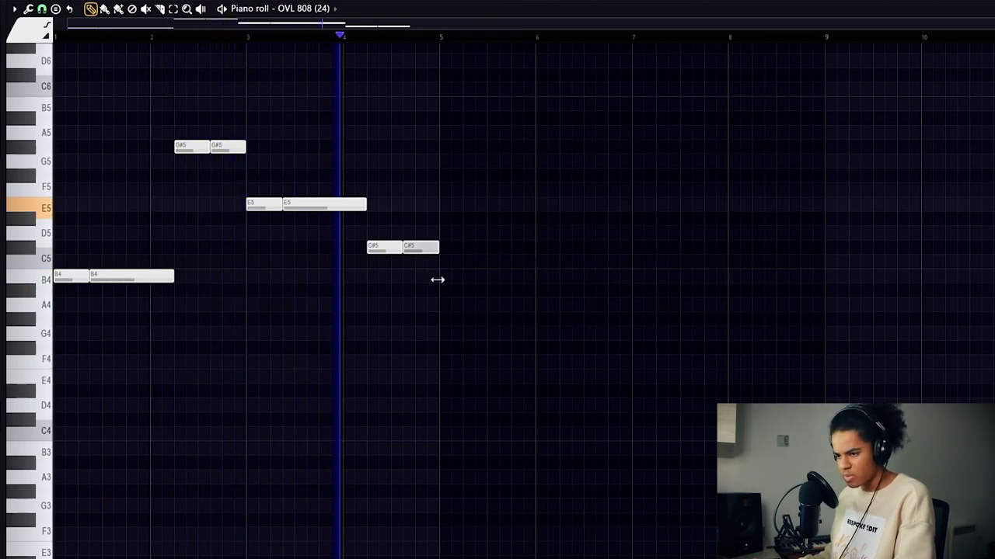
Step: Repeat the four-bar 808 line into bars 5–8, lower it to start on B1, and open the OVL 808 (24) channel
key("ctrl+b")
scroll(371, 180, "down", 5)
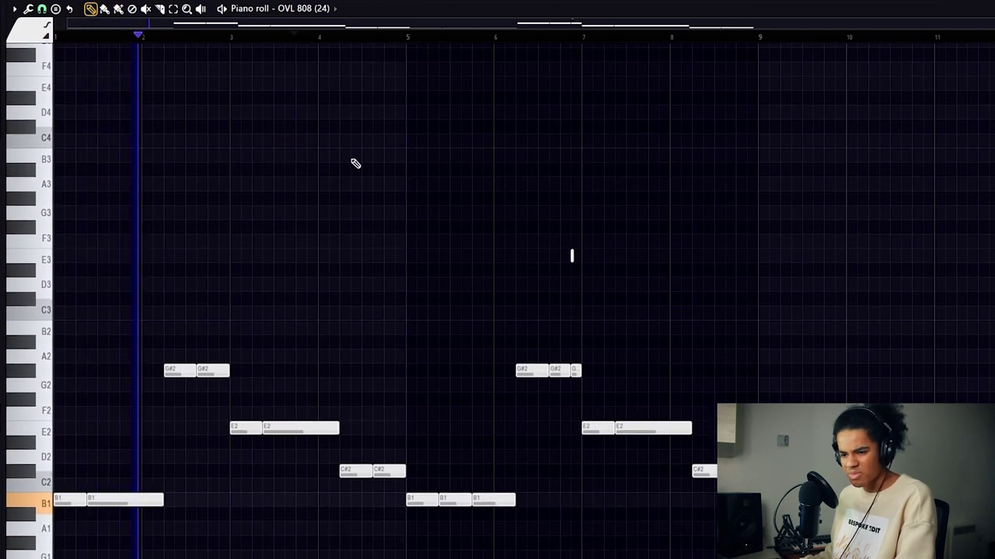
scroll(386, 39, "up", 4)
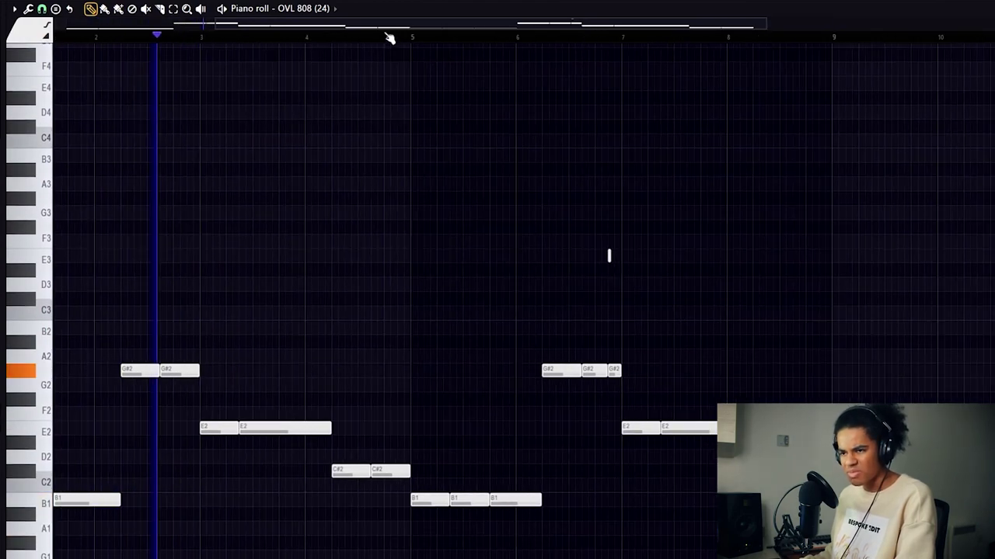
key("F6")
left_click(264, 210)
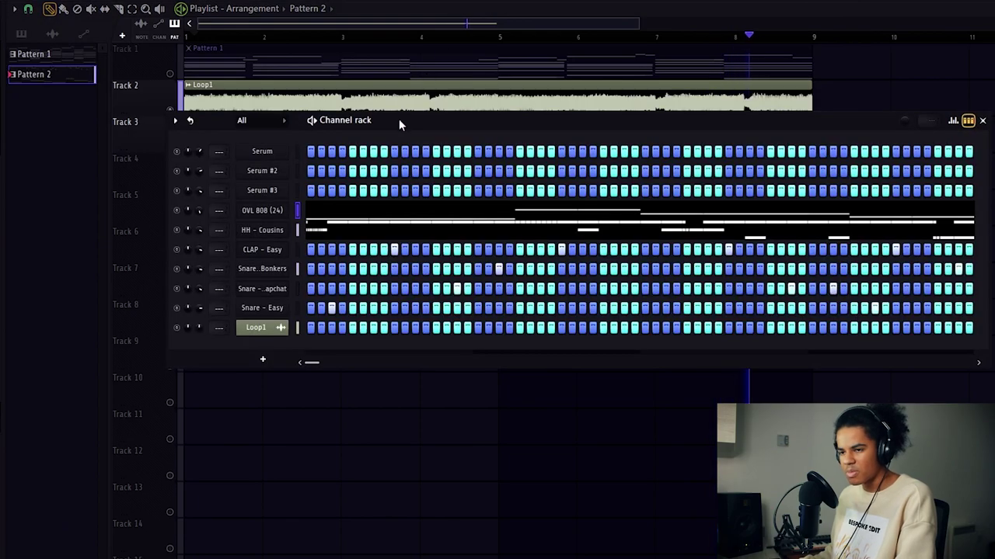
Step: Move the channel rack aside and place the next kick hit along the existing row of hits
left_click_drag(398, 119, 467, 111)
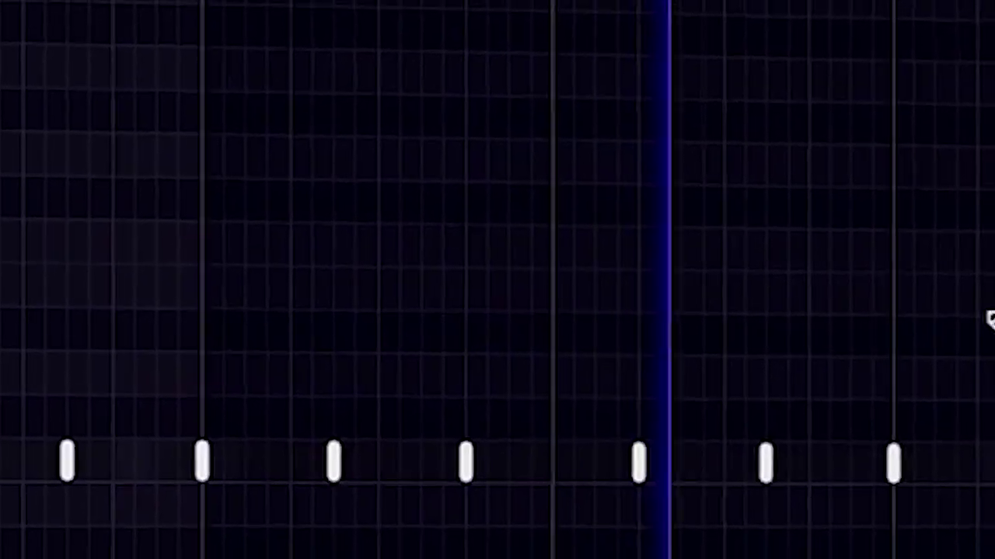
left_click(857, 471)
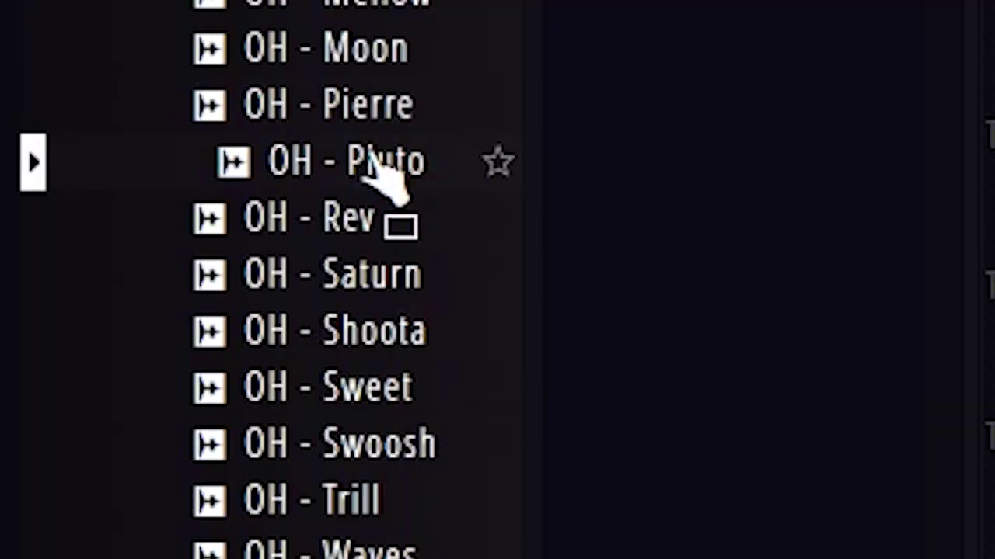
Step: Audition open hats such as OH - Pluto and extend the OH - Saturn C5 notes past bars 2 and 4
left_click_drag(363, 156, 356, 289)
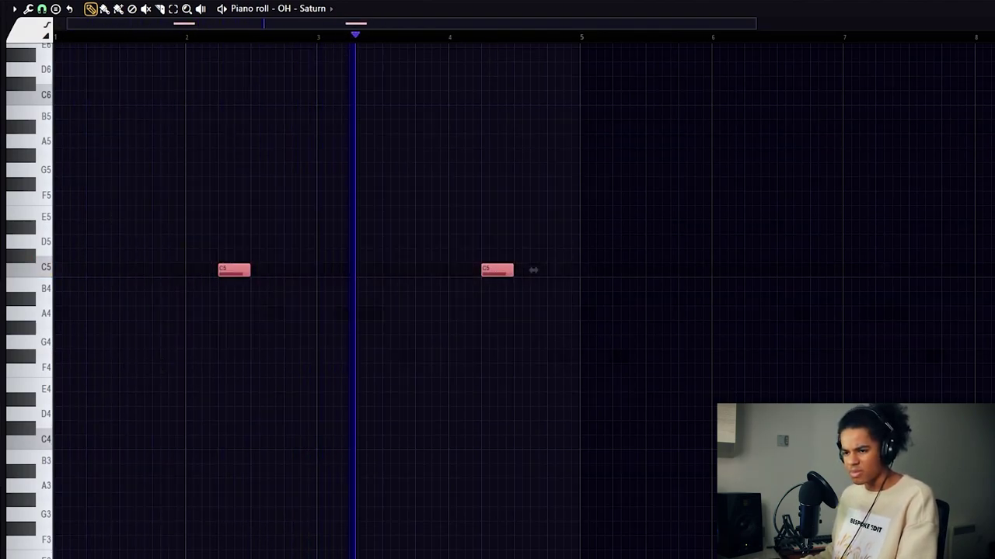
scroll(469, 72, "down", 3)
left_click_drag(177, 270, 526, 290)
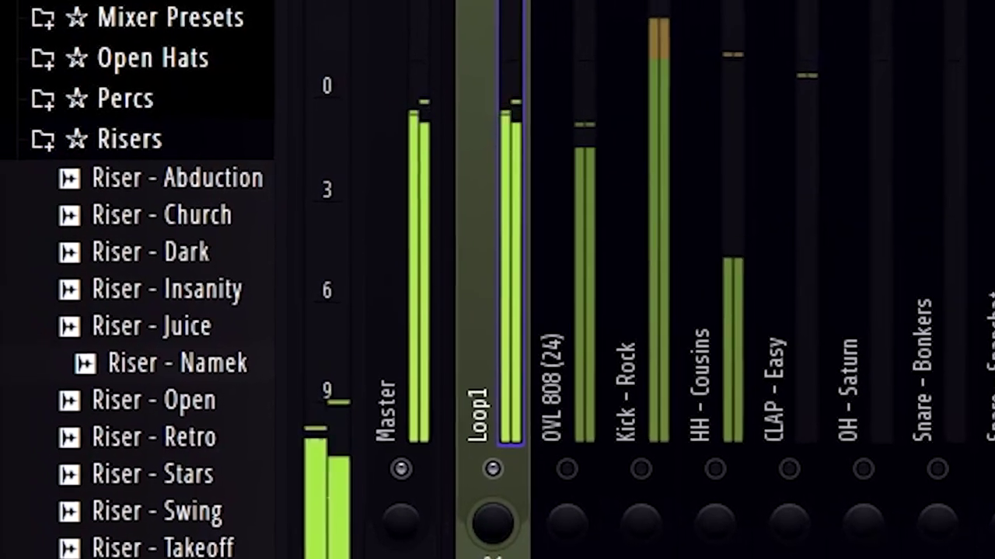
Step: Build the Loop1 effect chain with Fruity parametric EQ 2, CrystalClear with raised crystal, Kickstart 2 at 36% mix, and soothe2
left_click(727, 39)
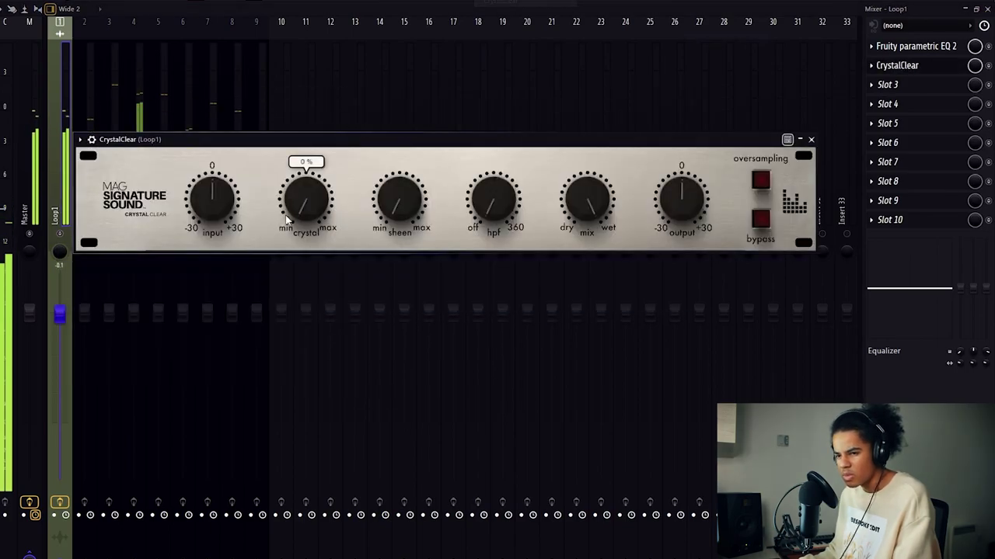
left_click_drag(287, 220, 306, 164)
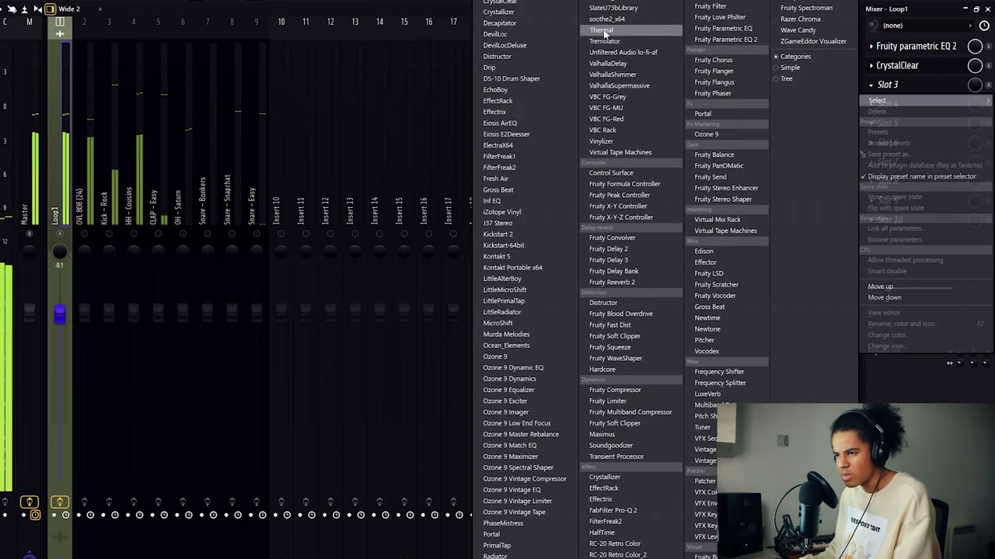
left_click(631, 31)
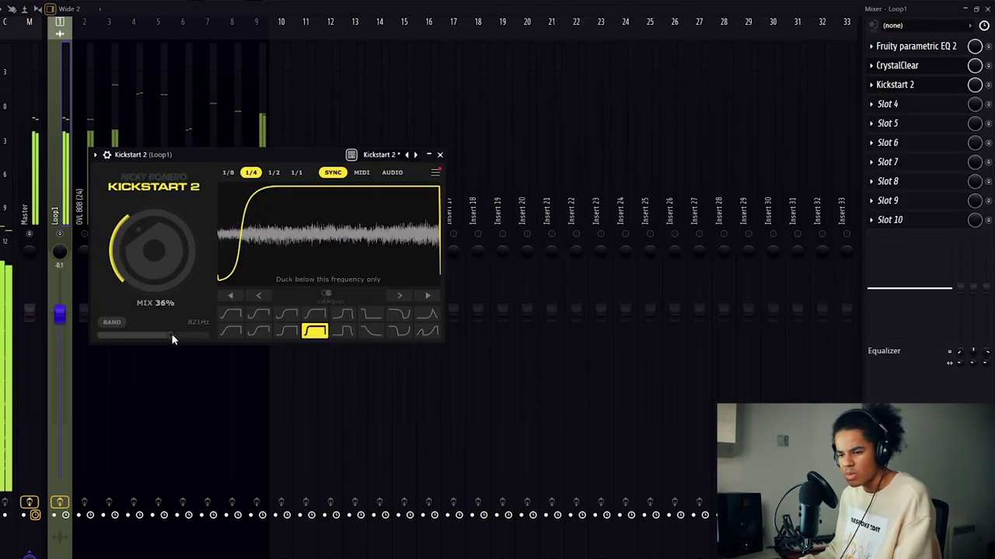
left_click(886, 104)
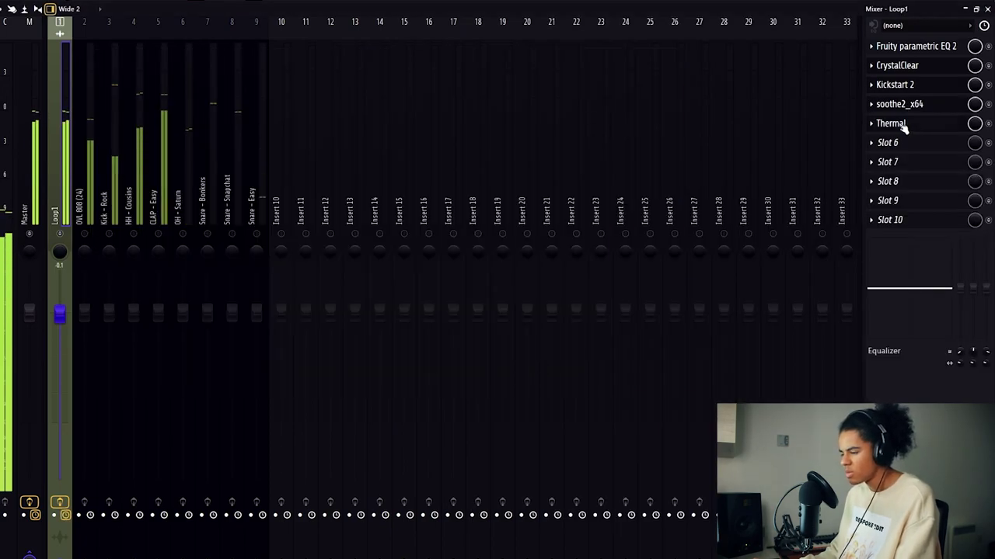
Step: Open Thermal on the Loop1 track and choose the Bass preset category
left_click(891, 124)
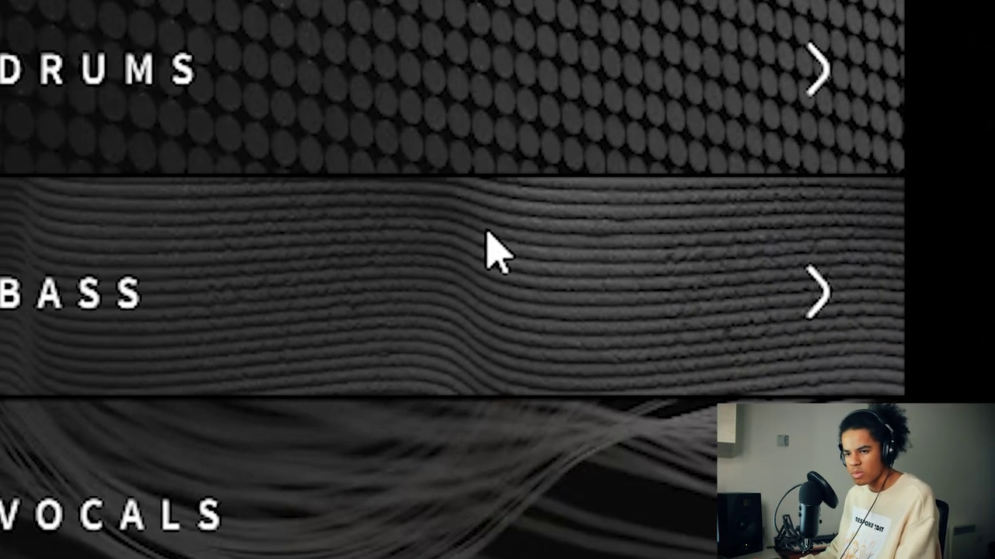
left_click(489, 258)
left_click(488, 259)
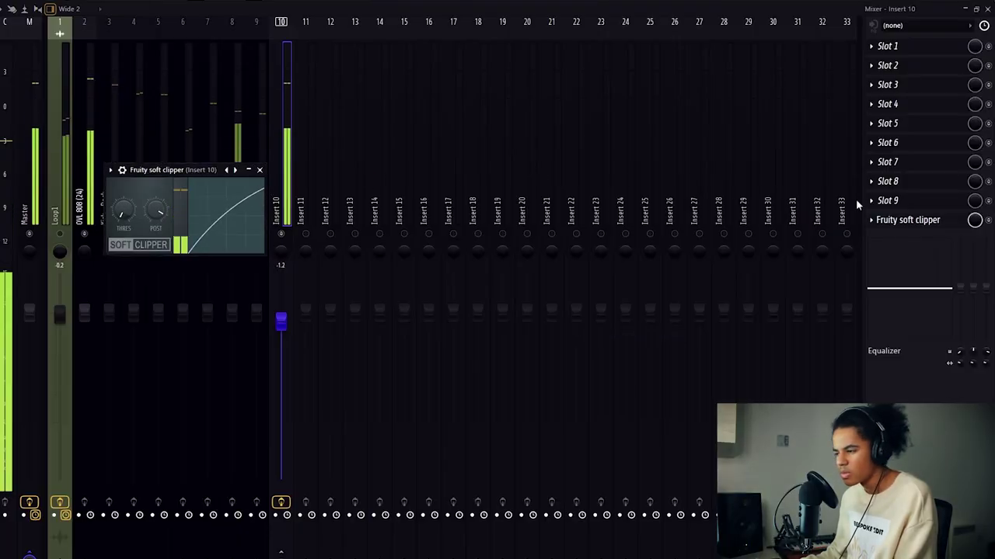
Step: Add Fruity parametric EQ 2 with a slight low-end boost and Fruity Fast Dist before the soft clipper on Insert 10
left_click(874, 201)
left_click(722, 72)
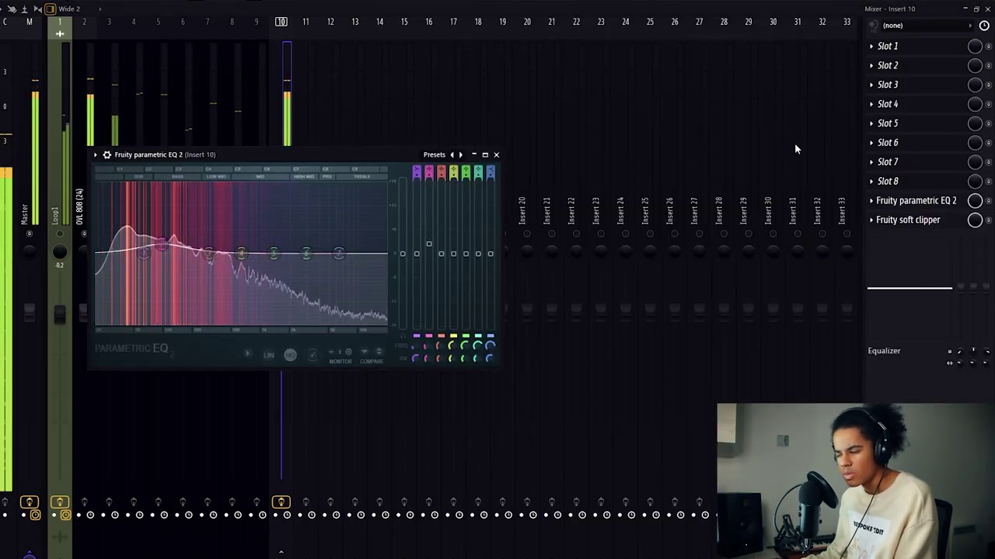
left_click(874, 200)
left_click(626, 328)
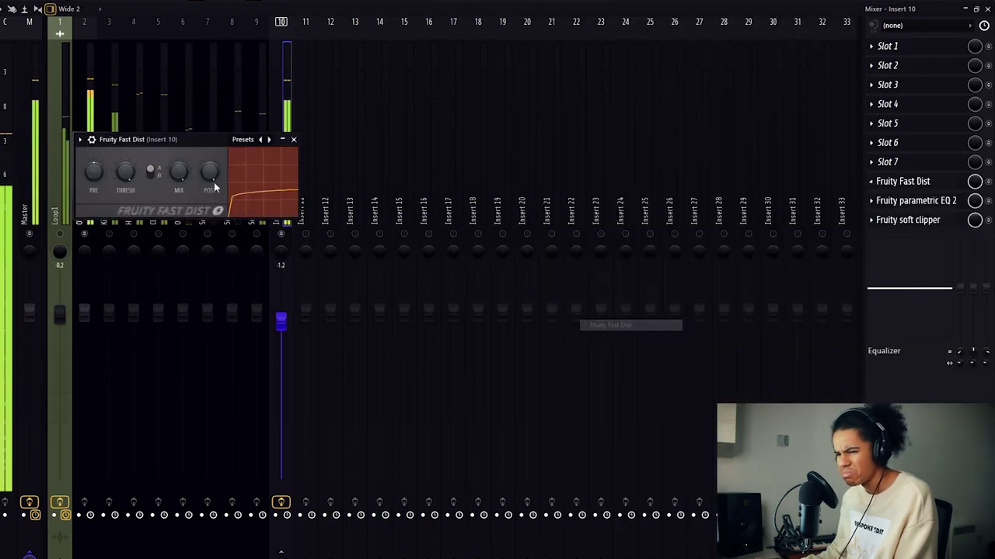
left_click(294, 139)
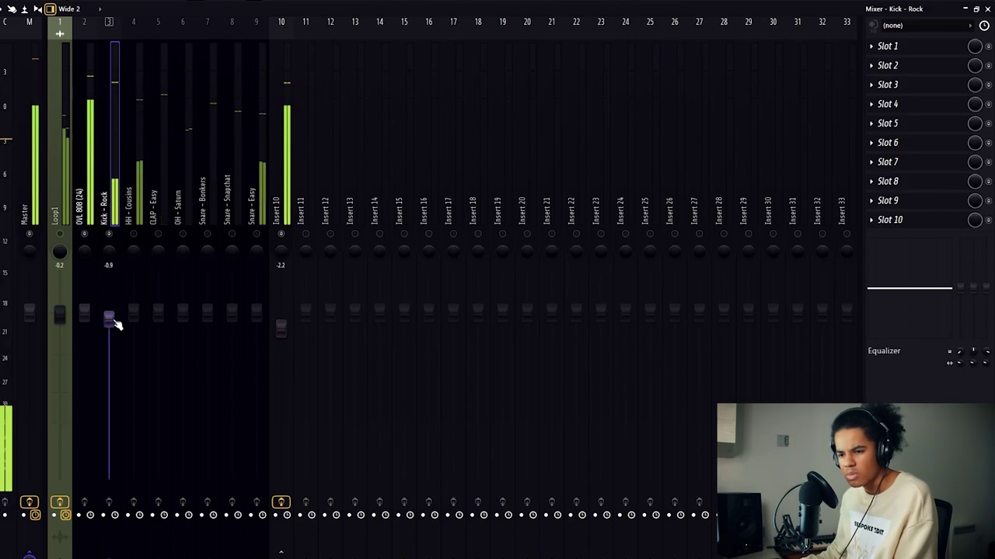
Step: Set mixer levels for kick -4.1, hi-hat -1.4, clap -0.9, open hat -1.5, and Bonkers -2.0, Snapchat -1.5 and Easy -2.5 snares, slightly panning all but the kick
left_click(898, 221)
left_click(596, 325)
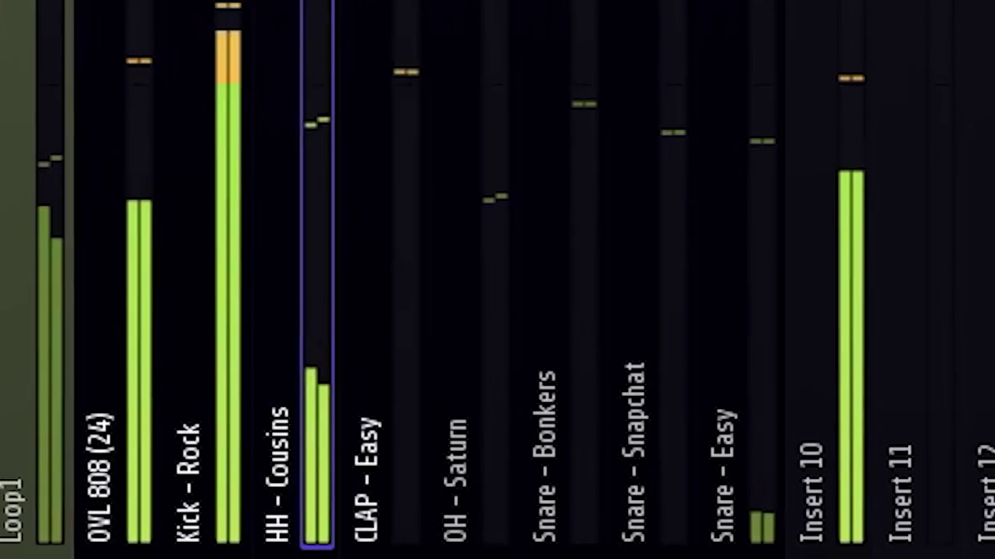
left_click(158, 202)
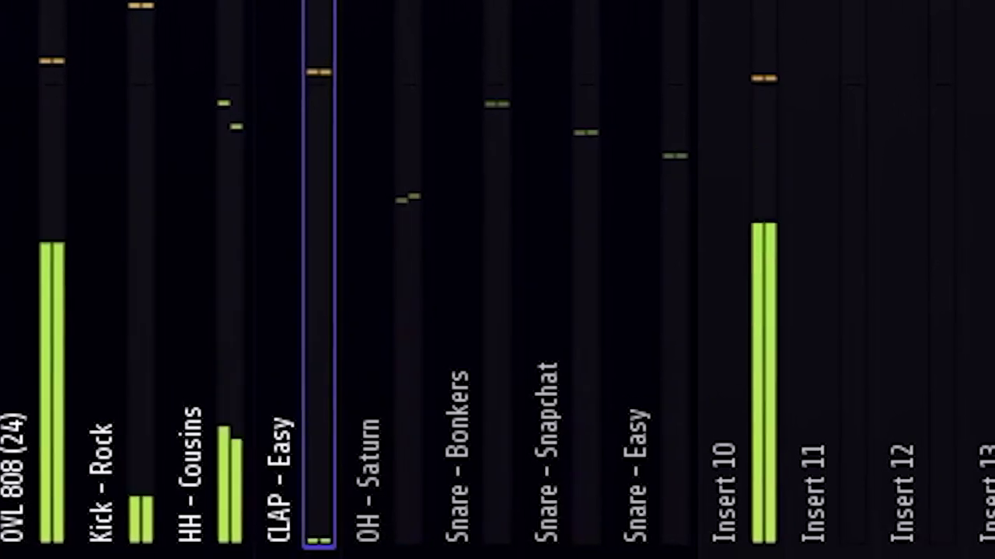
left_click(389, 547)
left_click(460, 524)
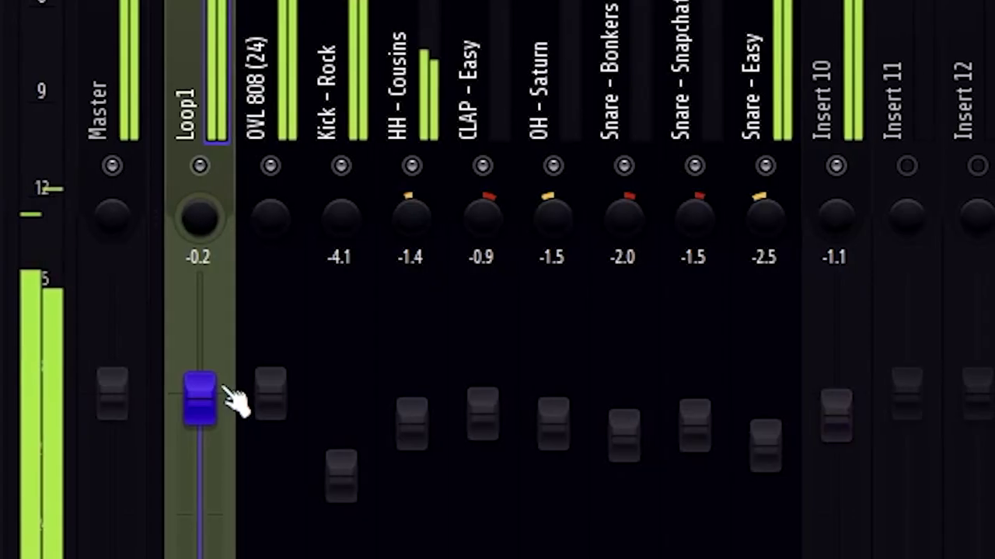
Step: Lower the Loop1 mixer level to -0.8 and the Insert 10 level to -1.8
left_click_drag(221, 387, 222, 401)
left_click(260, 104)
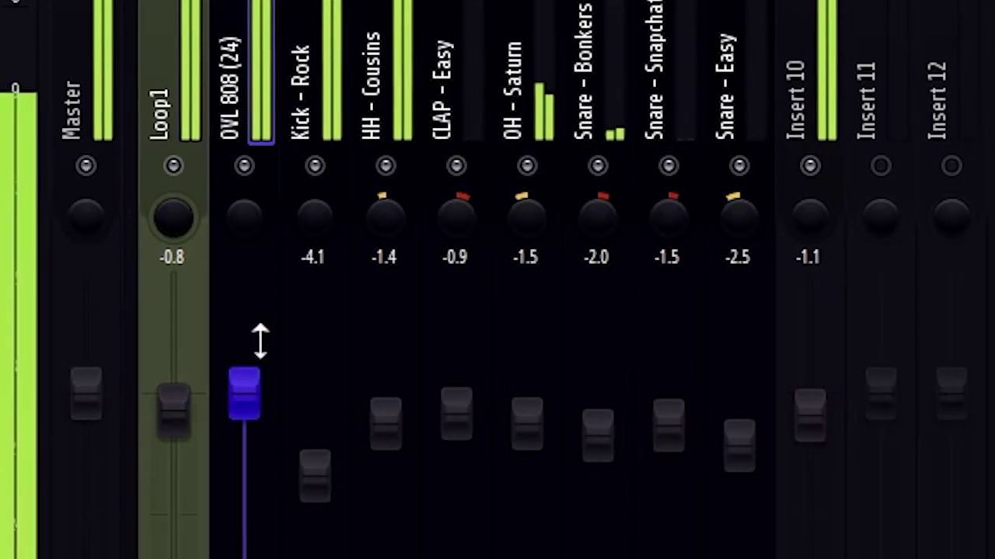
left_click_drag(810, 411, 810, 428)
left_click(266, 78)
Step: Browse the effect plugins available for the first slot of the Master track and select Insert 10
left_click(56, 9)
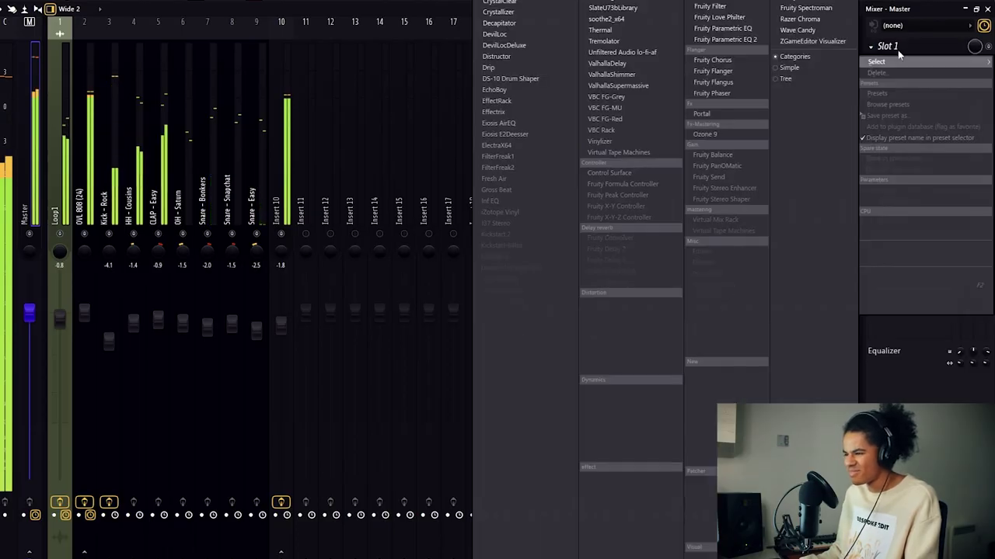
left_click(902, 57)
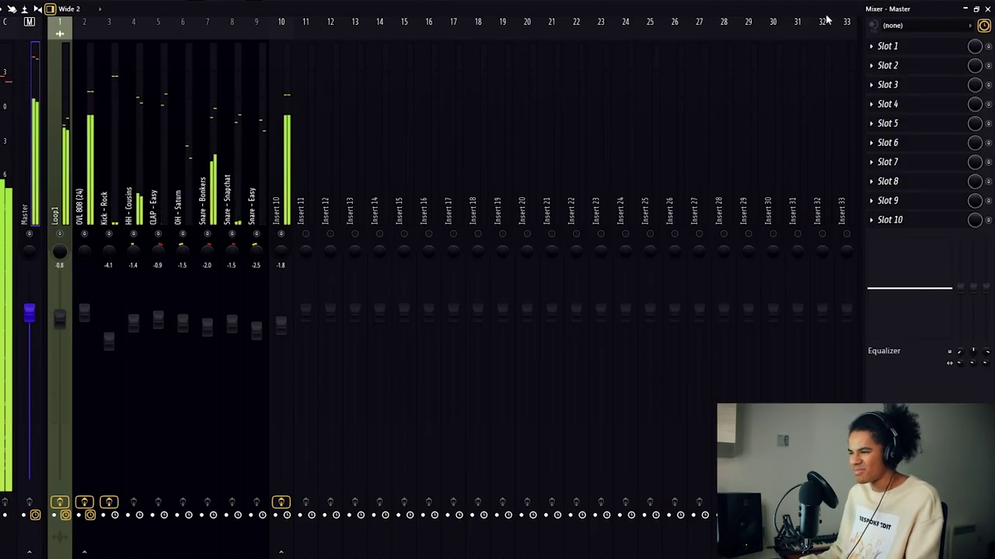
left_click(284, 175)
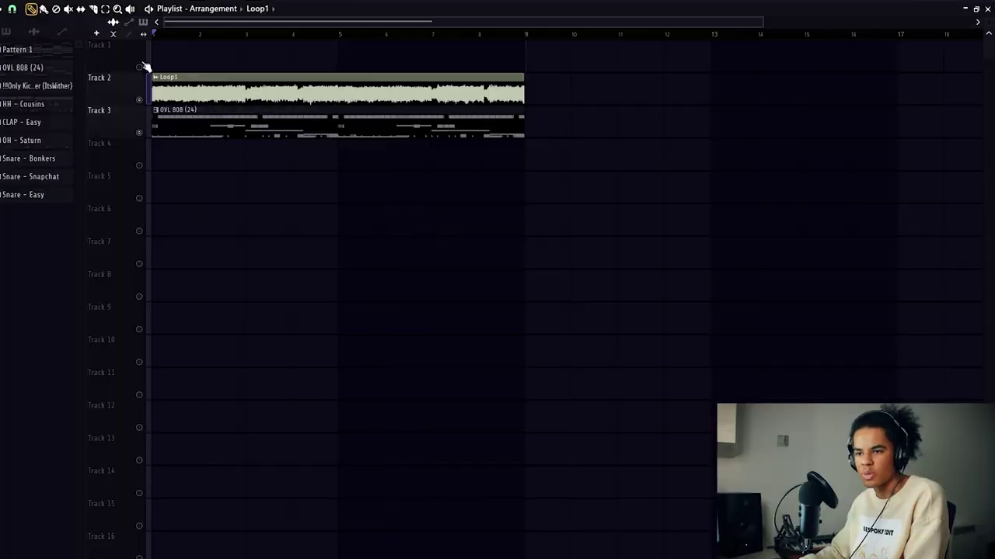
Step: Move all the clips in the playlist up by one track so that Loop1 sits on Track 1
key("ctrl+a")
left_click_drag(259, 71, 259, 39)
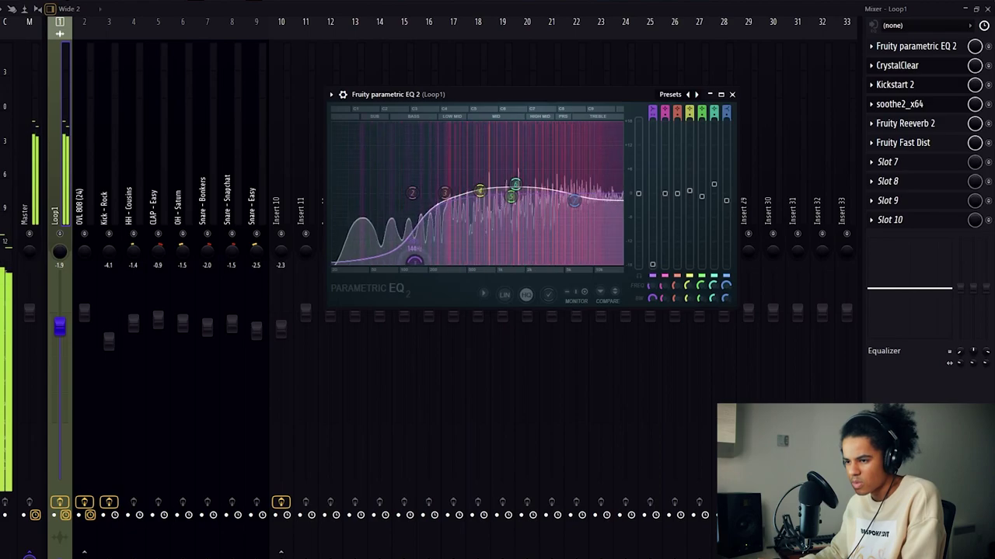
Step: Create an automation clip for the band 1 frequency of Loop1's Fruity parametric EQ 2 and make it jump at bar 9 using Hold mode
right_click(657, 286)
left_click(668, 377)
right_click(433, 363)
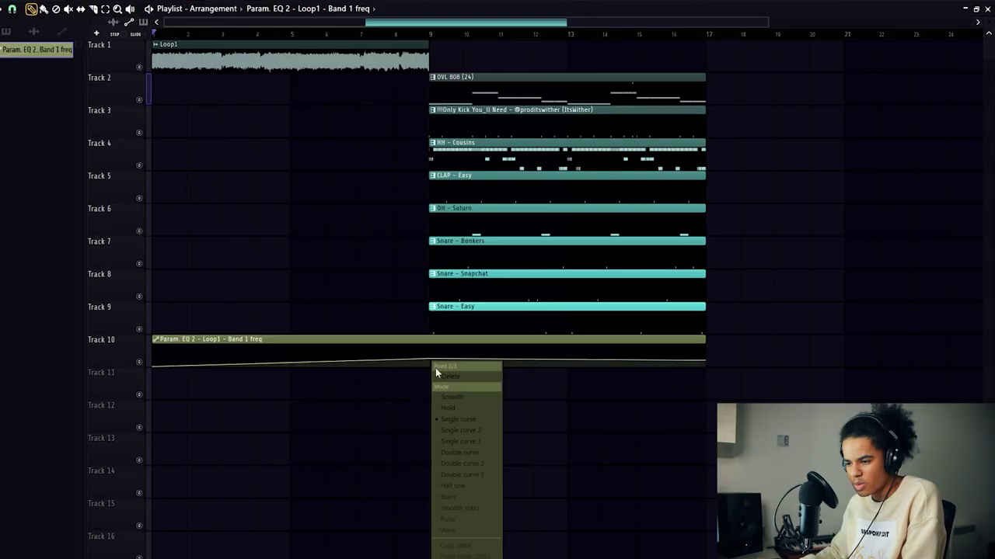
left_click(460, 556)
right_click(430, 362)
left_click(459, 407)
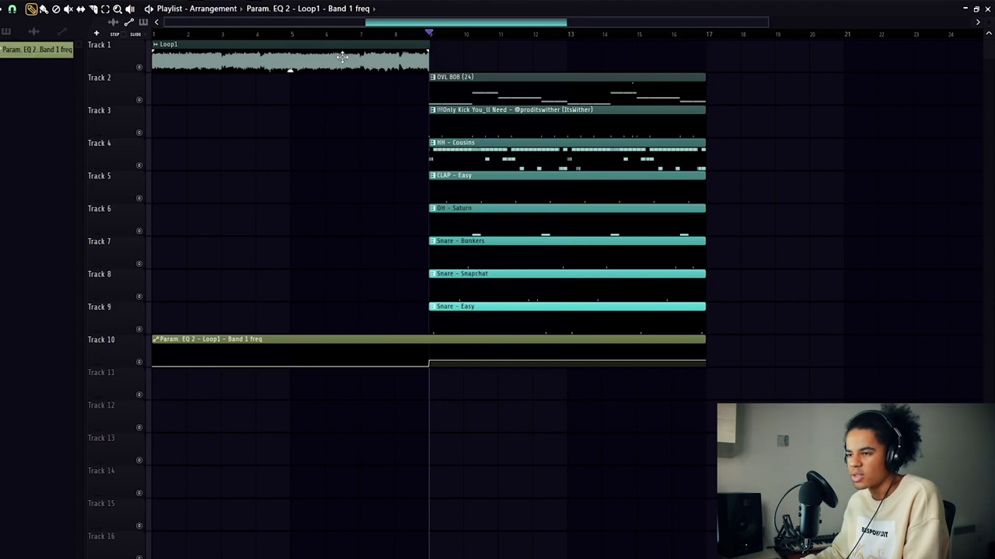
Step: Repeat Loop1 from bar 9 on Track 1 and add a copy of the kick clip spanning bars 17 to 25
left_click_drag(342, 57, 629, 84)
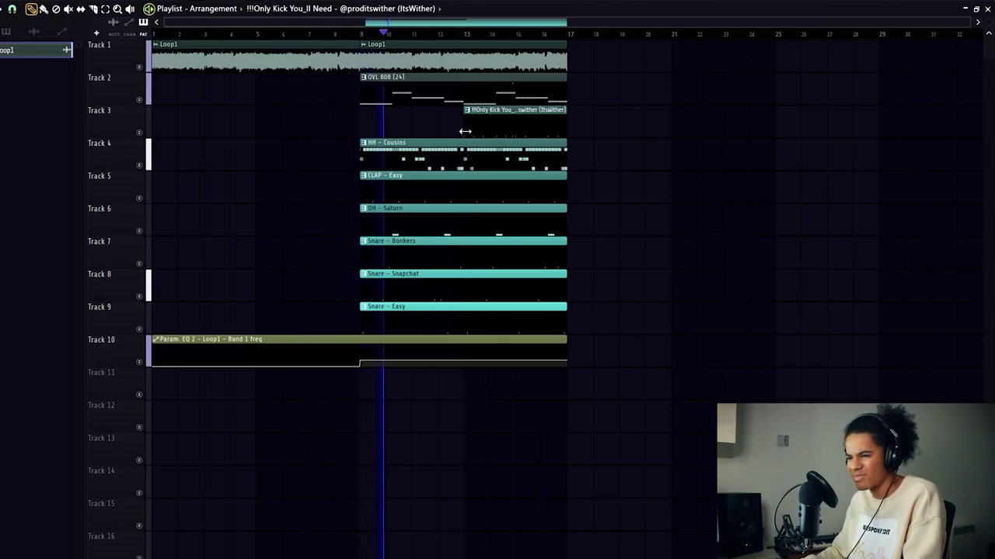
left_click(497, 125)
left_click(689, 137)
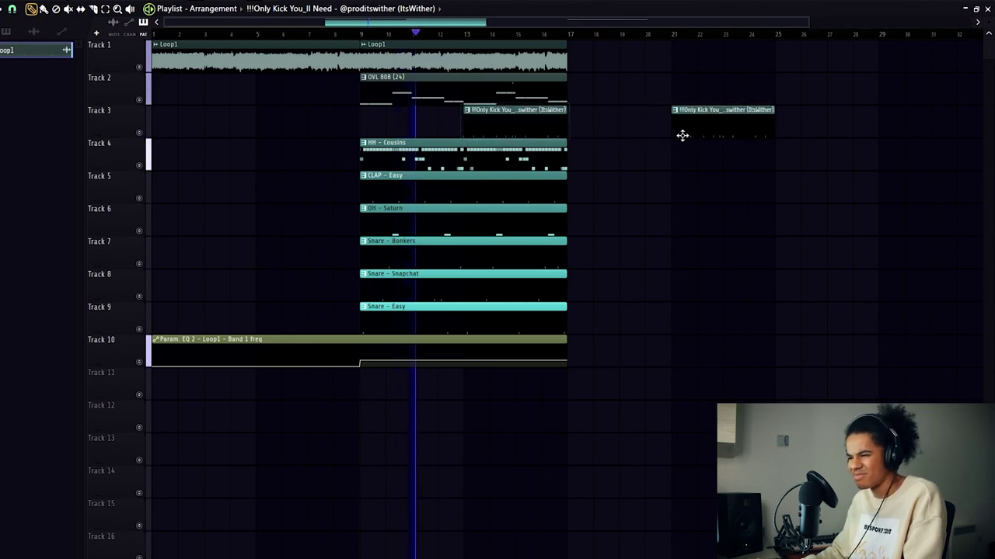
Step: Duplicate the Loop1, OVL 808, hi-hat, clap, open hat and snare clips from bar 9 to bar 17
left_click_drag(588, 59, 499, 95)
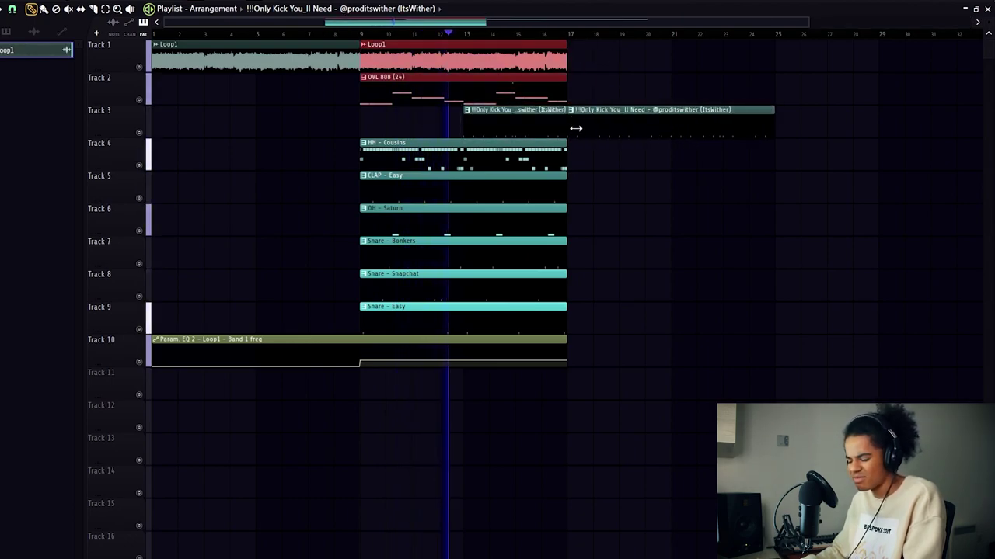
key("ctrl+b")
left_click(670, 217, "ctrl")
left_click_drag(575, 152, 502, 314)
key("ctrl+b")
left_click(888, 191, "ctrl")
Step: Delete the kick clip before bar 17 and shorten the first section's hi-hat, clap, open hat and snare clips to end at bar 16
right_click(544, 130)
scroll(495, 43, "down", 2)
left_click_drag(441, 139, 451, 320)
left_click_drag(472, 128, 446, 315)
Step: Try to duplicate the shortened hi-hat, clap, open hat and snare clips from bar 16
key("ctrl+b")
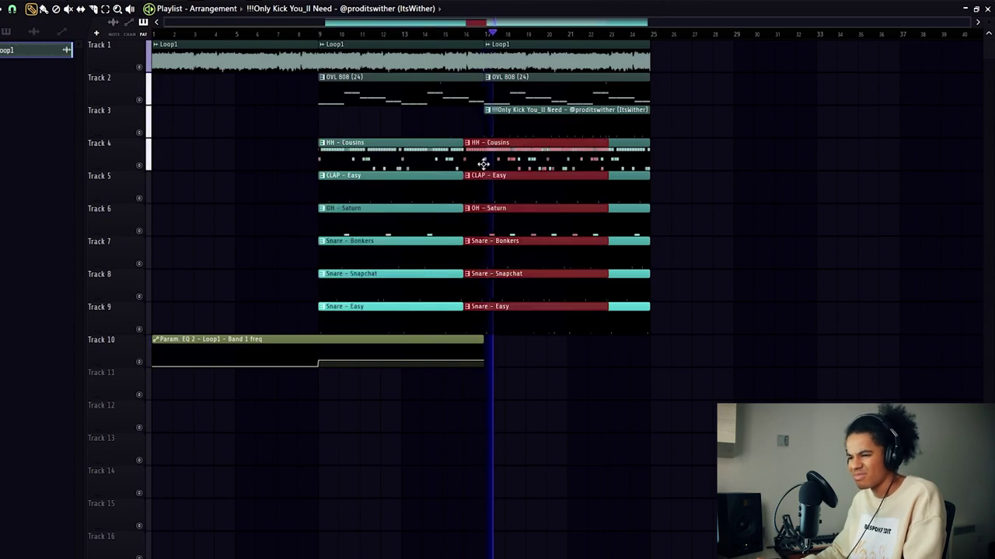
key("ctrl+z")
left_click(741, 125, "ctrl")
left_click_drag(477, 104, 422, 333)
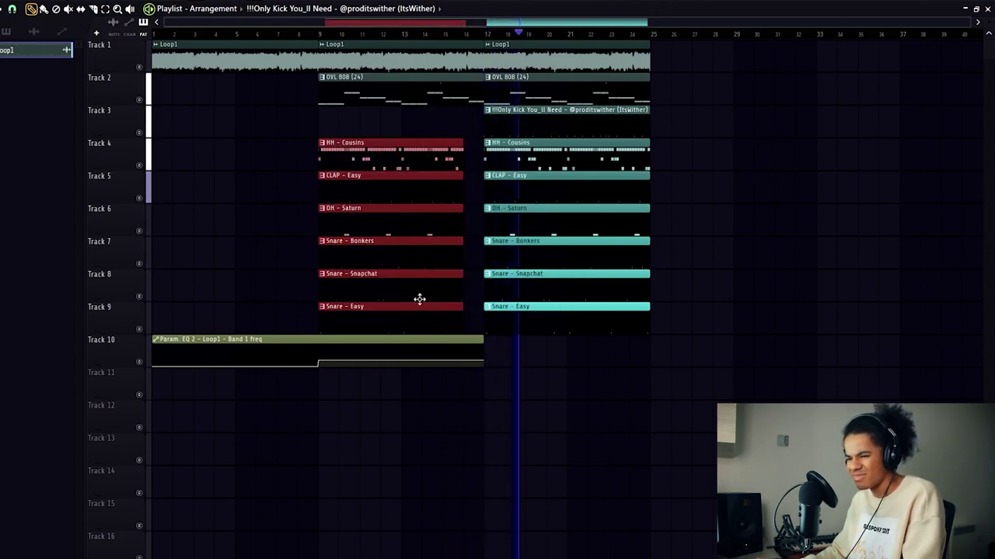
key("ctrl+d")
Step: Duplicate the full section of loop, 808, kick, hat, clap and snare clips from bar 17 to bar 25
left_click_drag(698, 42, 526, 376)
key("ctrl+b")
key("ctrl+d")
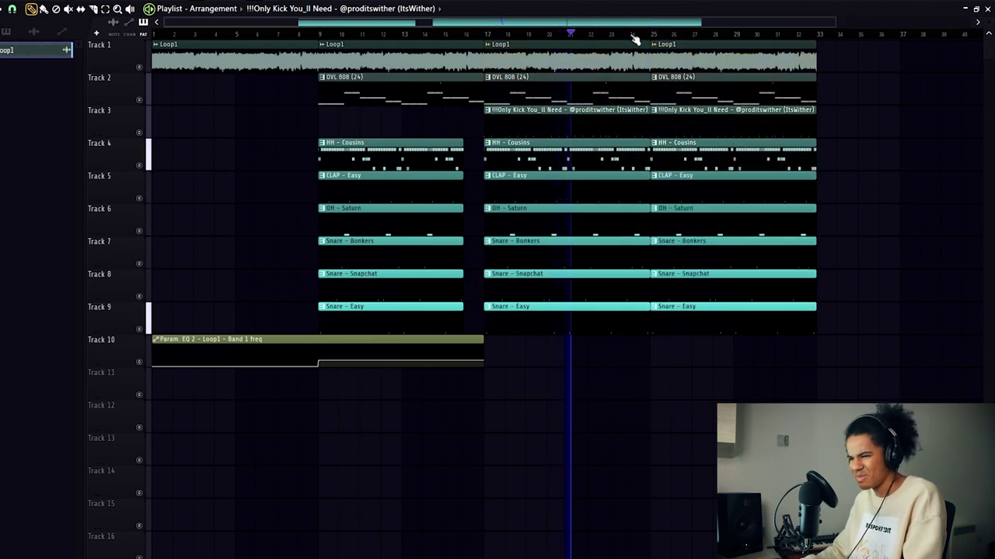
Step: Select the 808, kick, hi-hat, clap, open hat and snare clips in the section starting at bar 25
scroll(635, 39, "down", 2)
left_click_drag(691, 40, 622, 317)
left_click(800, 250, "ctrl")
left_click_drag(621, 74, 598, 271)
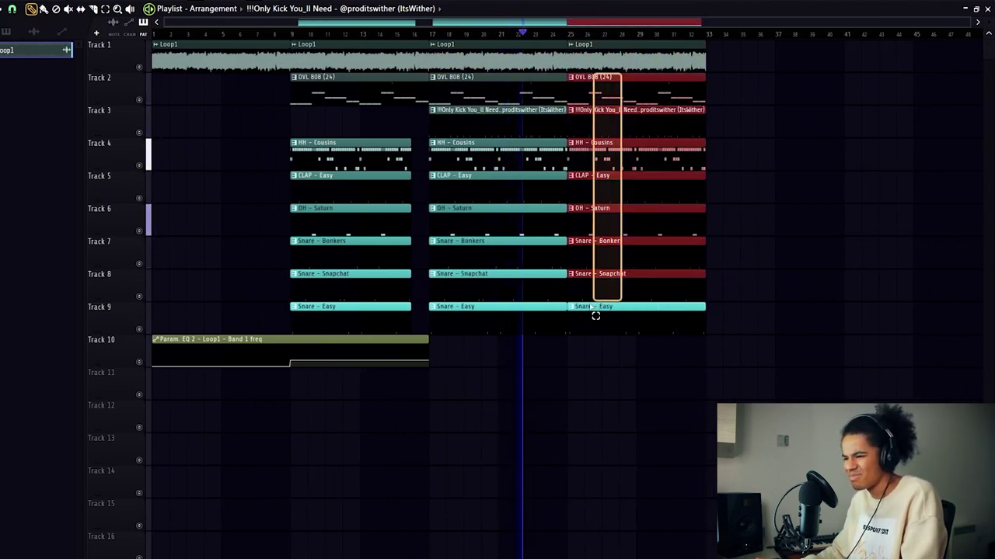
left_click(575, 100)
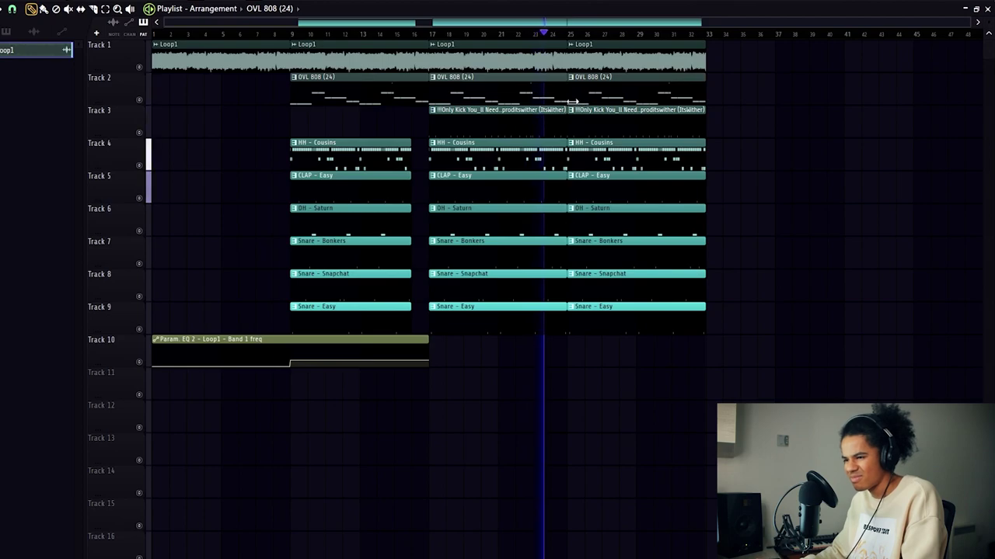